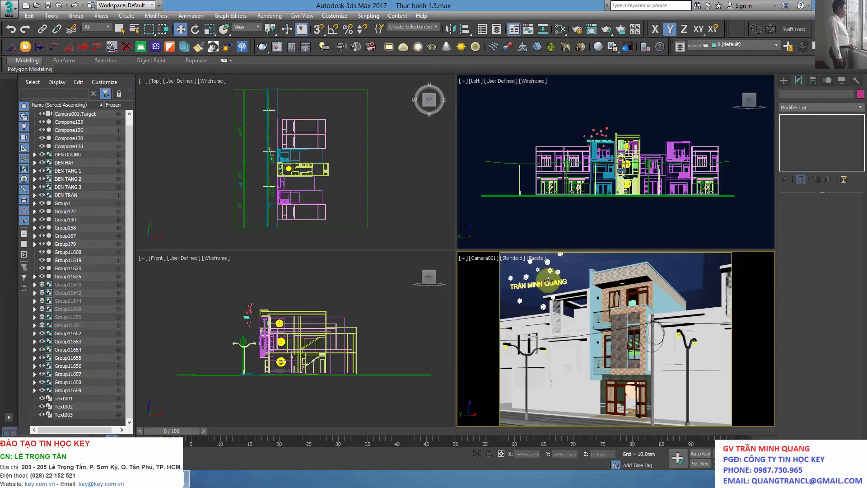
- Render the Camera001 view of the night townhouse from Render Setup
{"action": "left_click", "coordinate": [568, 266]}
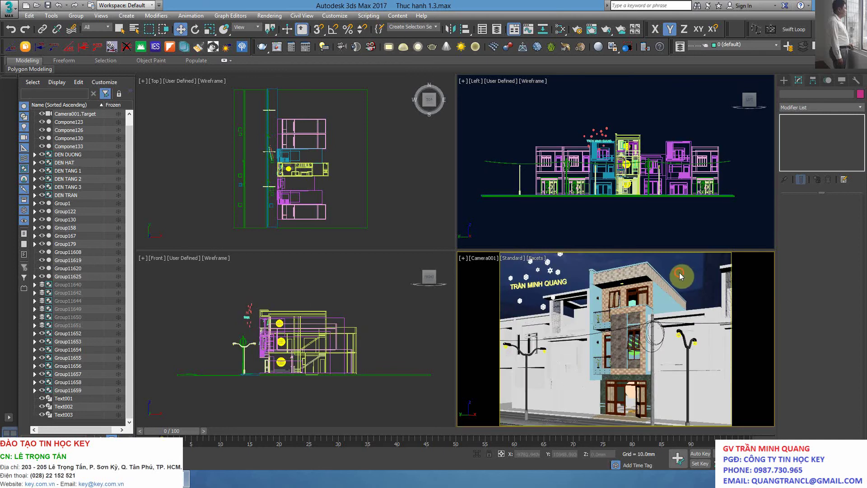
{"action": "left_click", "coordinate": [578, 31]}
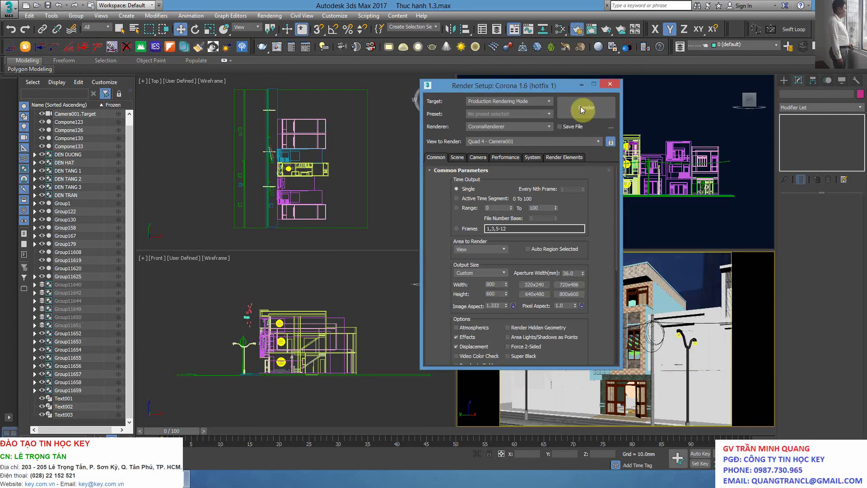
{"action": "left_click", "coordinate": [580, 107]}
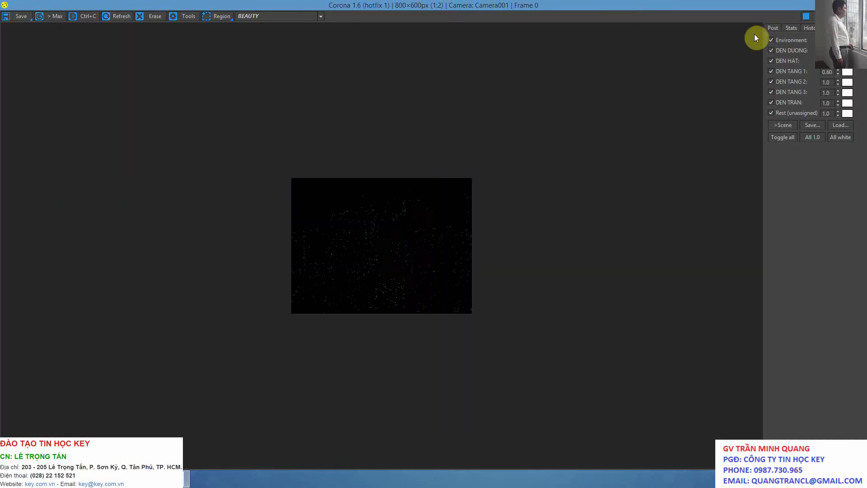
- Show the LightMix light layers in the Corona VFB side panel and scroll through them
{"action": "left_click", "coordinate": [790, 28]}
{"action": "left_click", "coordinate": [810, 28]}
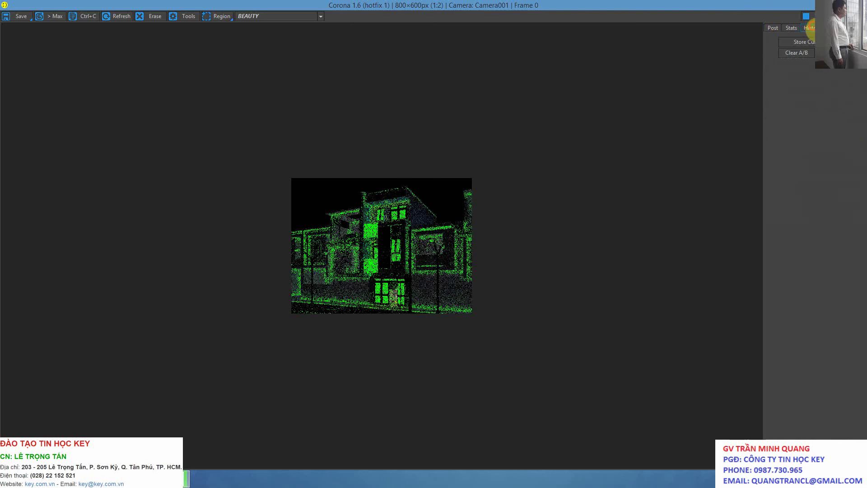
{"action": "left_click", "coordinate": [829, 28]}
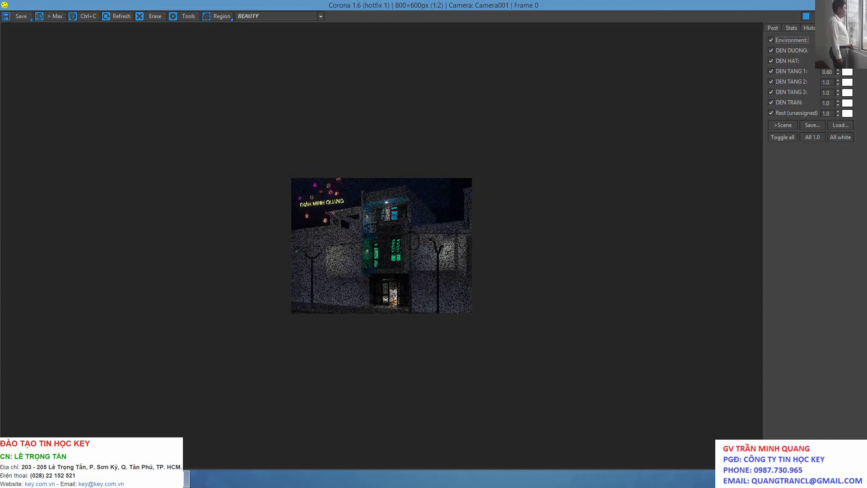
{"action": "scroll", "coordinate": [403, 236], "scroll_direction": "up", "scroll_amount": 1}
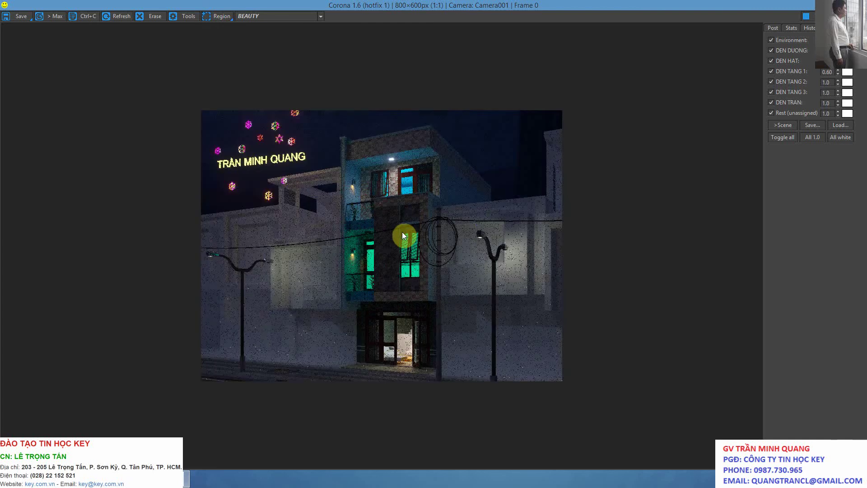
{"action": "scroll", "coordinate": [403, 235], "scroll_direction": "up", "scroll_amount": 1}
{"action": "scroll", "coordinate": [403, 235], "scroll_direction": "down", "scroll_amount": 1}
{"action": "scroll", "coordinate": [403, 235], "scroll_direction": "up", "scroll_amount": 1}
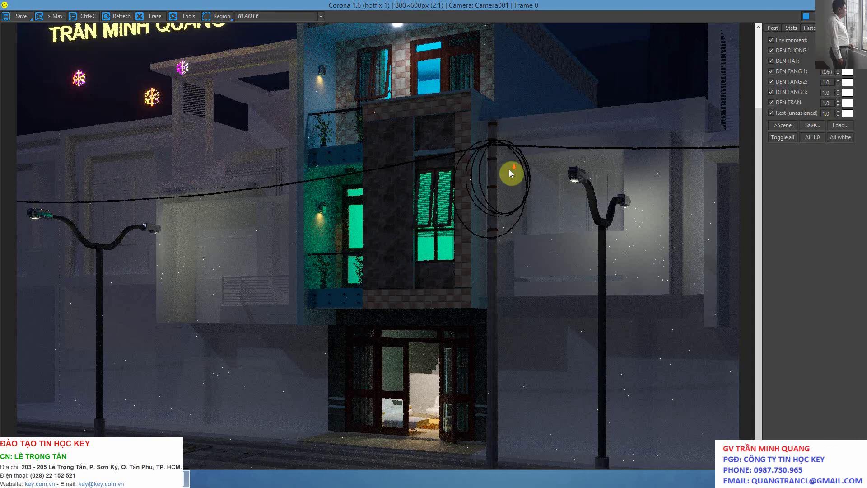
{"action": "scroll", "coordinate": [510, 174], "scroll_direction": "down", "scroll_amount": 1}
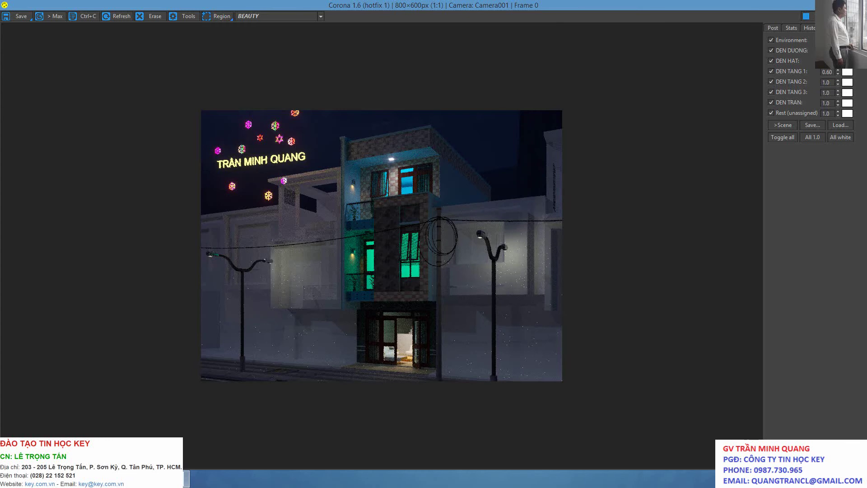
- Restore the Corona VFB to a smaller window over the viewports, showing the whole image
{"action": "key", "text": "super+Down"}
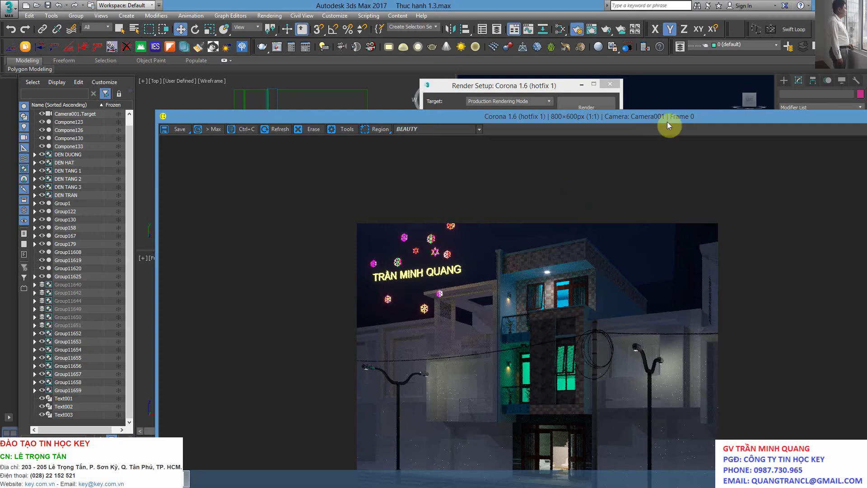
{"action": "left_click", "coordinate": [564, 105]}
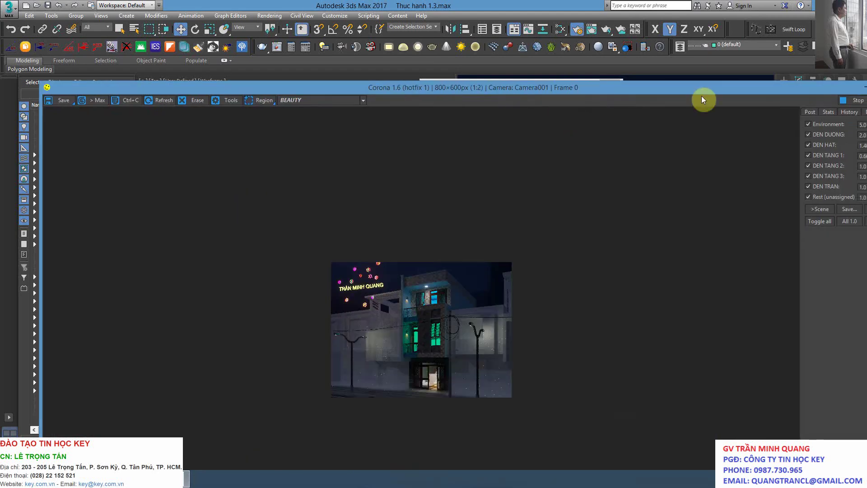
{"action": "left_click_drag", "start_coordinate": [637, 91], "coordinate": [779, 32]}
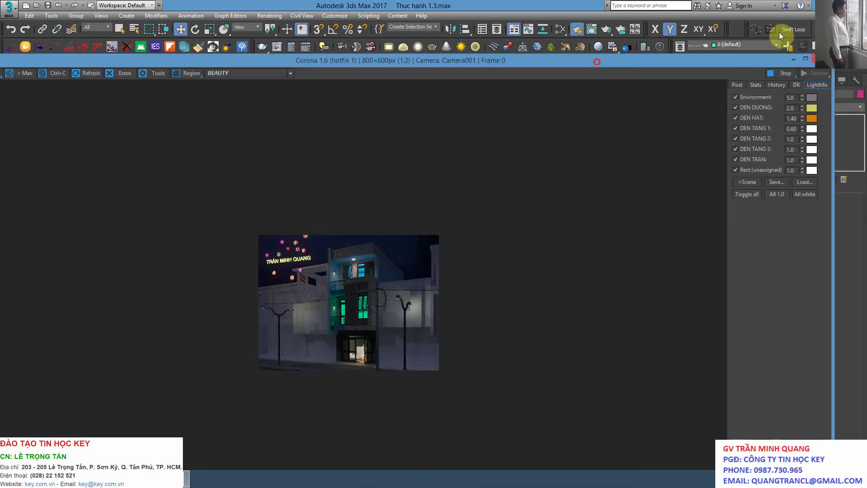
{"action": "key", "text": "super+Down"}
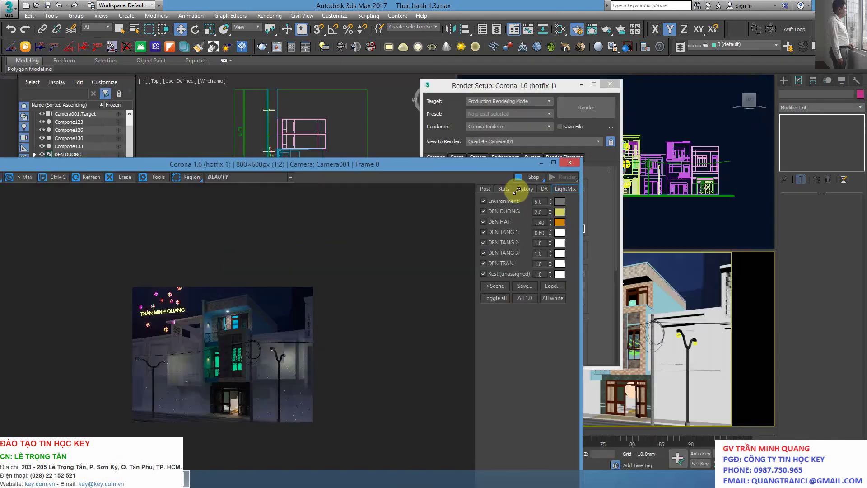
{"action": "mouse_move", "coordinate": [514, 181]}
{"action": "left_mouse_down"}
{"action": "mouse_move", "coordinate": [426, 190]}
{"action": "mouse_move", "coordinate": [592, 15]}
{"action": "left_mouse_up"}
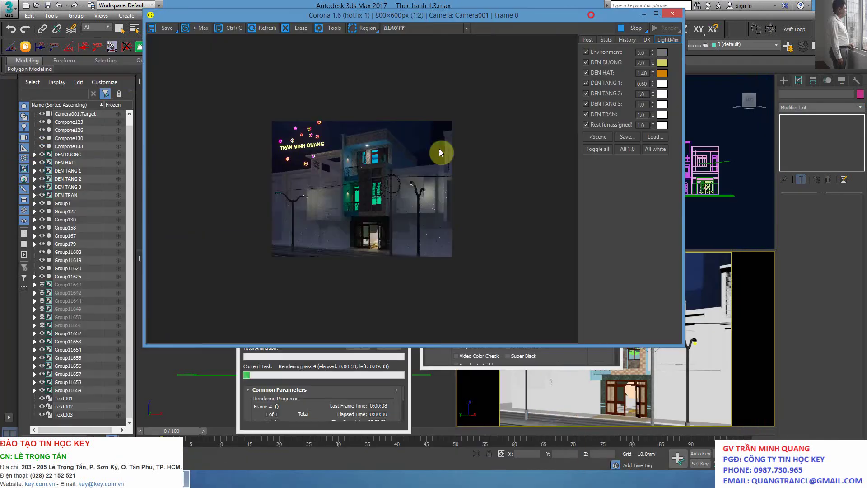
{"action": "scroll", "coordinate": [397, 173], "scroll_direction": "up", "scroll_amount": 1}
{"action": "scroll", "coordinate": [397, 172], "scroll_direction": "up", "scroll_amount": 1}
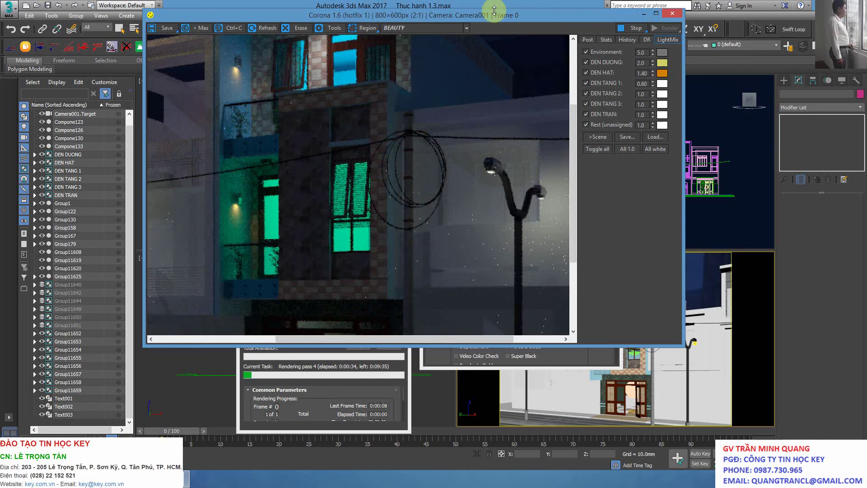
{"action": "left_click", "coordinate": [519, 16]}
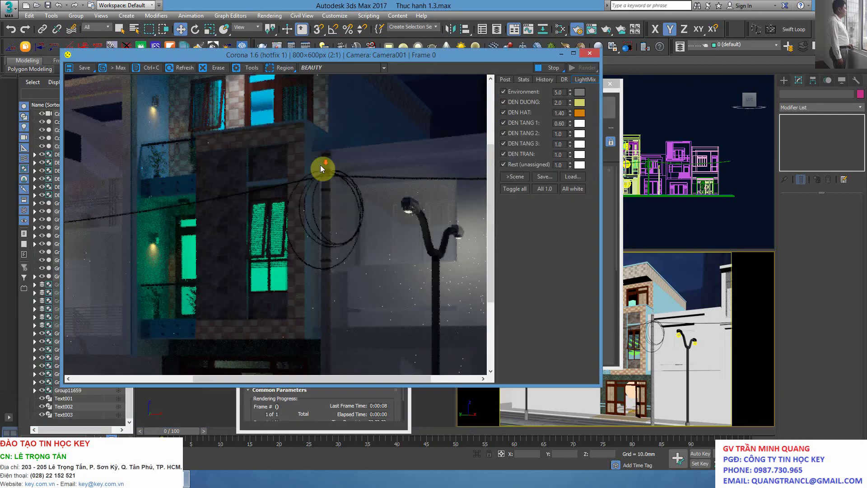
{"action": "scroll", "coordinate": [389, 142], "scroll_direction": "down", "scroll_amount": 1}
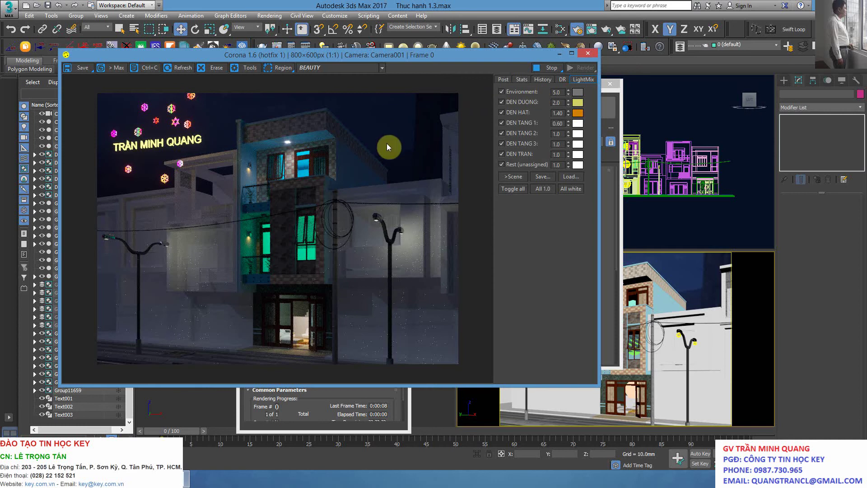
- Preview the render with Environment, DEN DUONG, DEN HAT, DEN TANG and DEN TRAN layers switched off
{"action": "left_click", "coordinate": [502, 92]}
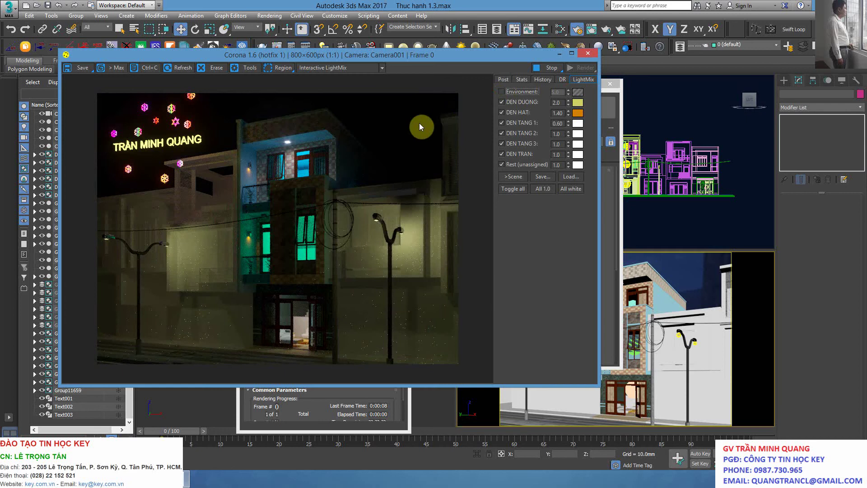
{"action": "left_click", "coordinate": [502, 92]}
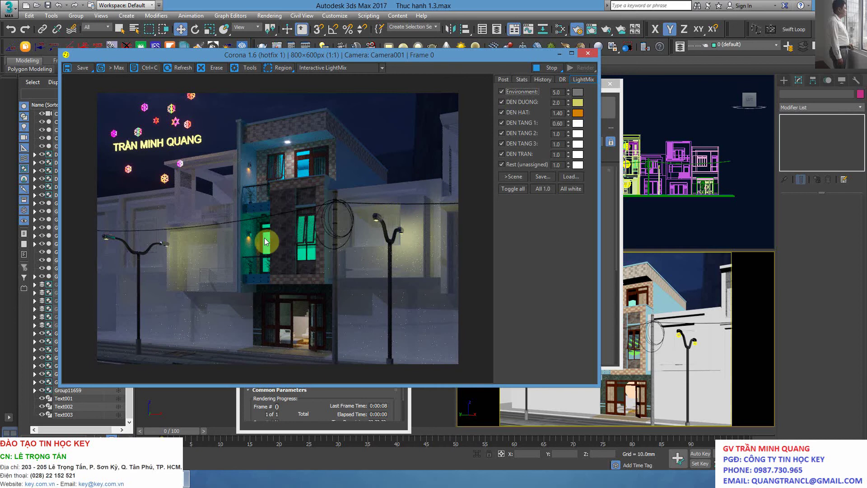
{"action": "left_click", "coordinate": [502, 103]}
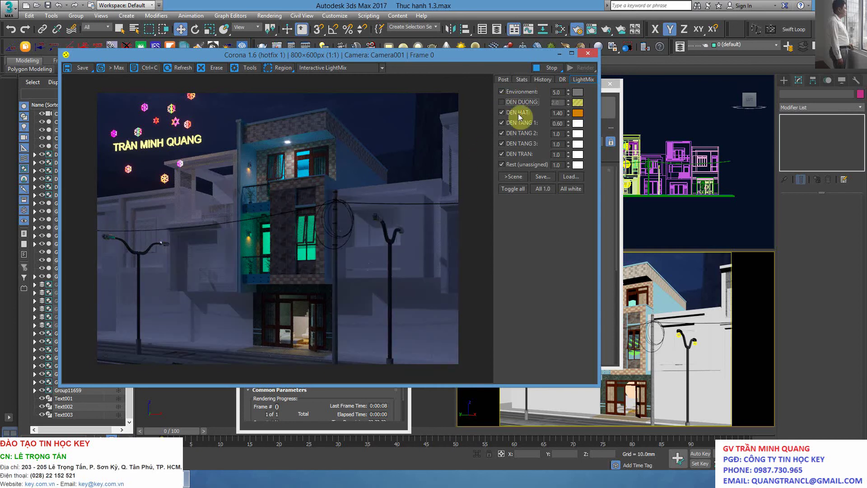
{"action": "left_click", "coordinate": [501, 112]}
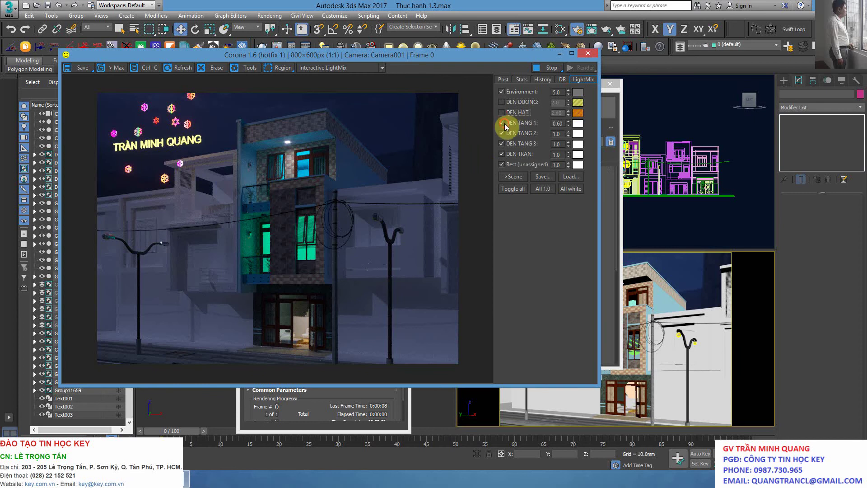
{"action": "left_click", "coordinate": [501, 133]}
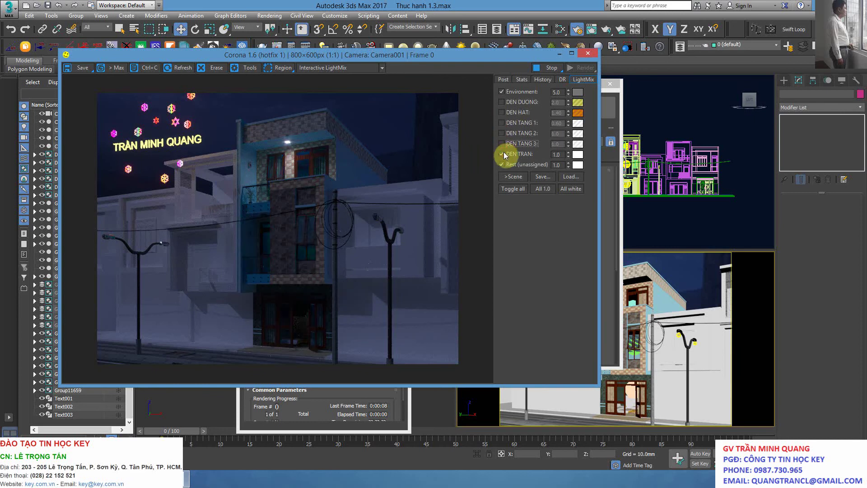
{"action": "left_click", "coordinate": [502, 154]}
{"action": "left_click", "coordinate": [502, 92]}
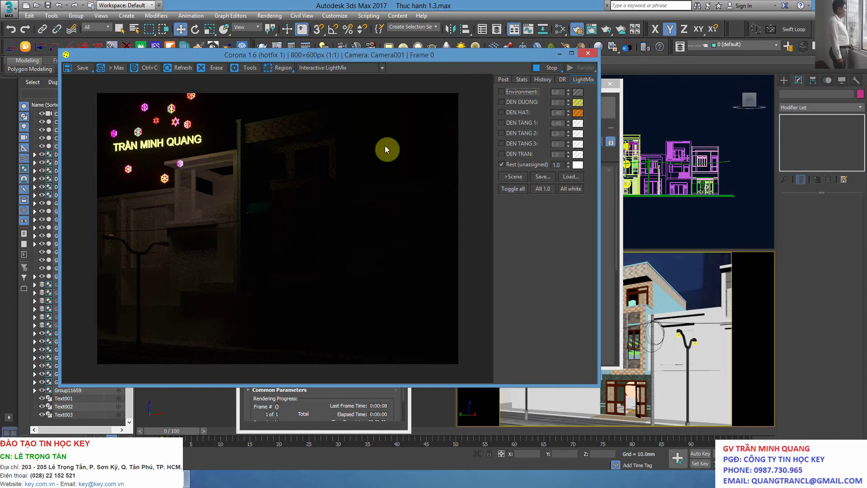
- Re-enable Environment, DEN DUONG, DEN HAT, DEN TANG 1–3 and DEN TRAN layers
{"action": "left_click", "coordinate": [502, 91]}
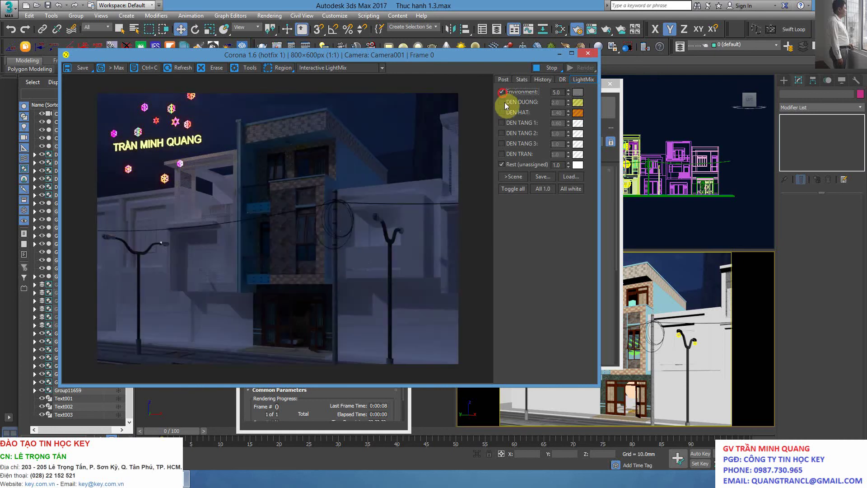
{"action": "left_click", "coordinate": [501, 102]}
{"action": "left_click", "coordinate": [501, 123]}
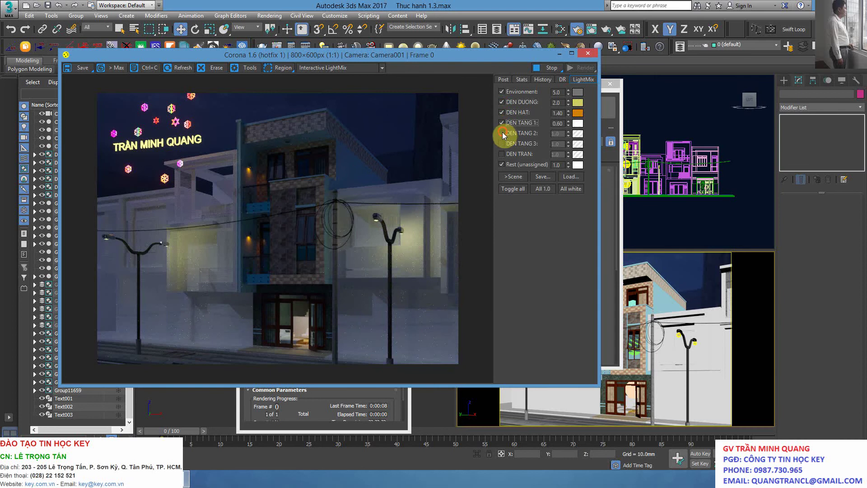
{"action": "left_click", "coordinate": [502, 143]}
{"action": "left_click", "coordinate": [501, 154]}
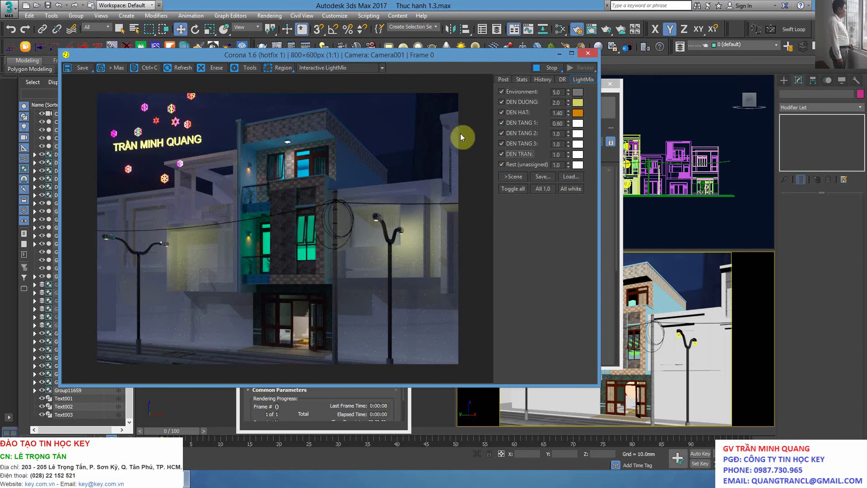
- Lower the Environment LightMix intensity from 5.0 to 2, then to 0.5
{"action": "left_click_drag", "start_coordinate": [461, 58], "coordinate": [467, 45]}
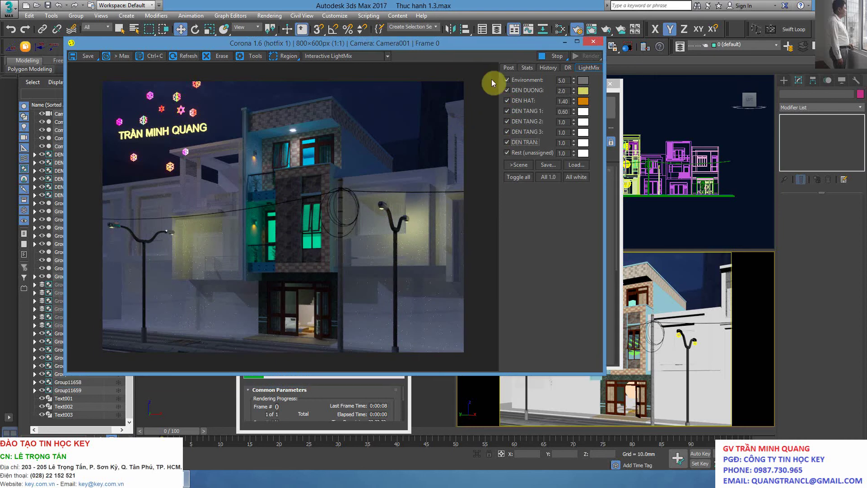
{"action": "double_click", "coordinate": [561, 80]}
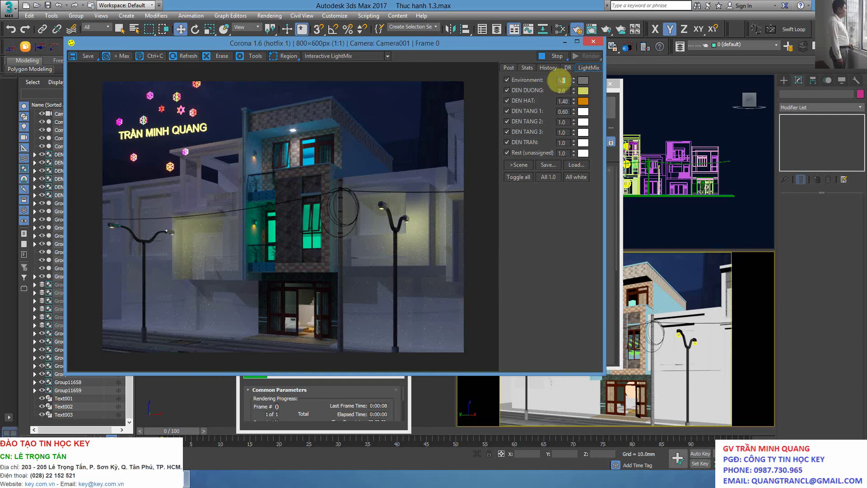
{"action": "left_click", "coordinate": [556, 81]}
{"action": "type", "text": "2"}
{"action": "key", "text": "Return"}
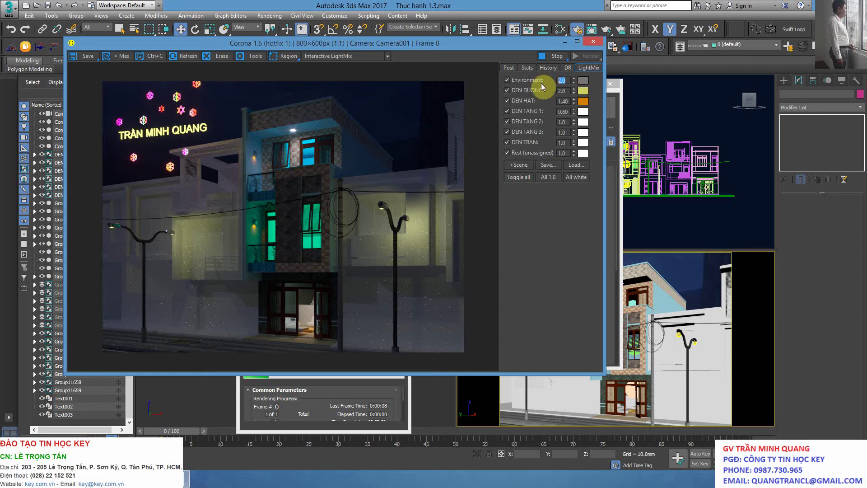
{"action": "type", "text": "0.5"}
{"action": "key", "text": "Return"}
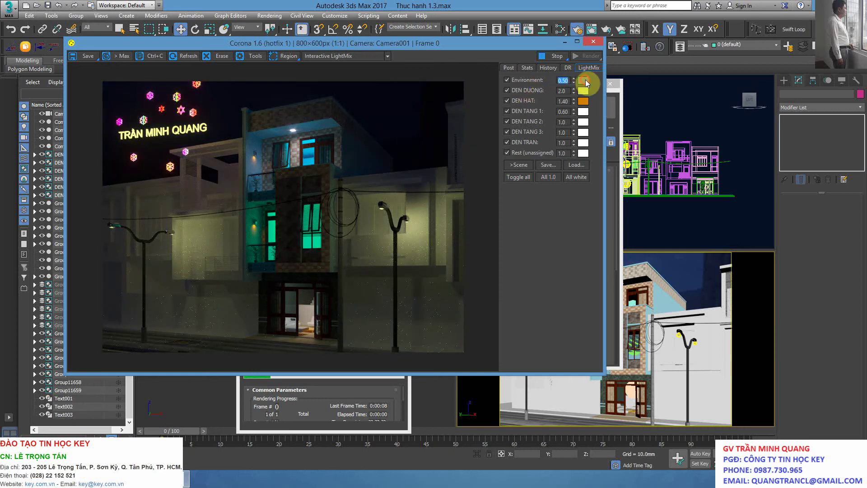
{"action": "left_click", "coordinate": [584, 81]}
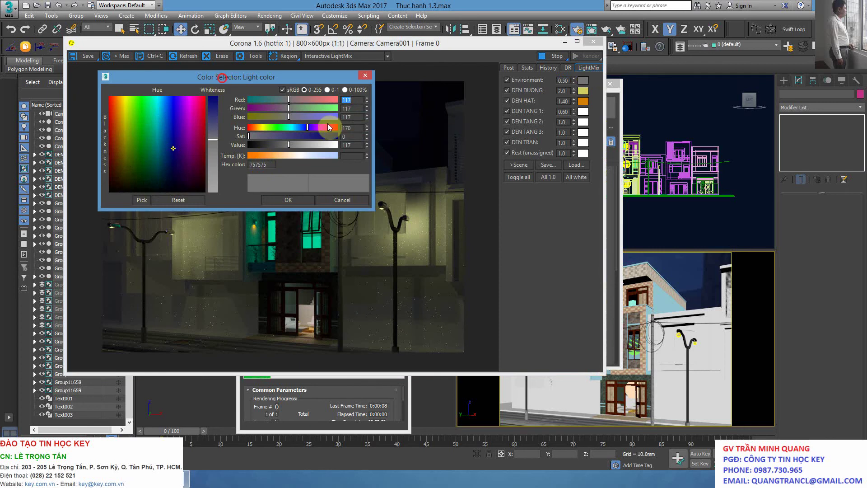
- Recolour the Environment light layer, trying pink first, then settling on cyan (47E1C7)
{"action": "mouse_move", "coordinate": [222, 78]}
{"action": "left_mouse_down"}
{"action": "mouse_move", "coordinate": [353, 128]}
{"action": "mouse_move", "coordinate": [472, 201]}
{"action": "mouse_move", "coordinate": [430, 173]}
{"action": "left_mouse_up"}
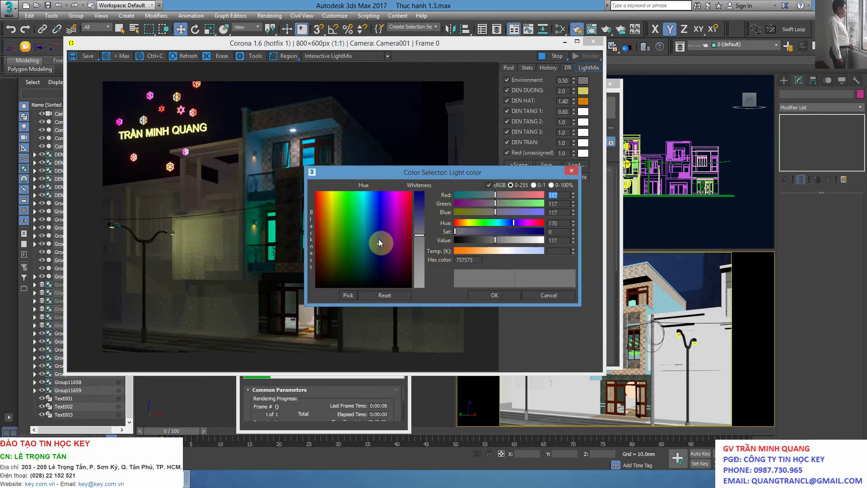
{"action": "left_click_drag", "start_coordinate": [379, 243], "coordinate": [398, 224]}
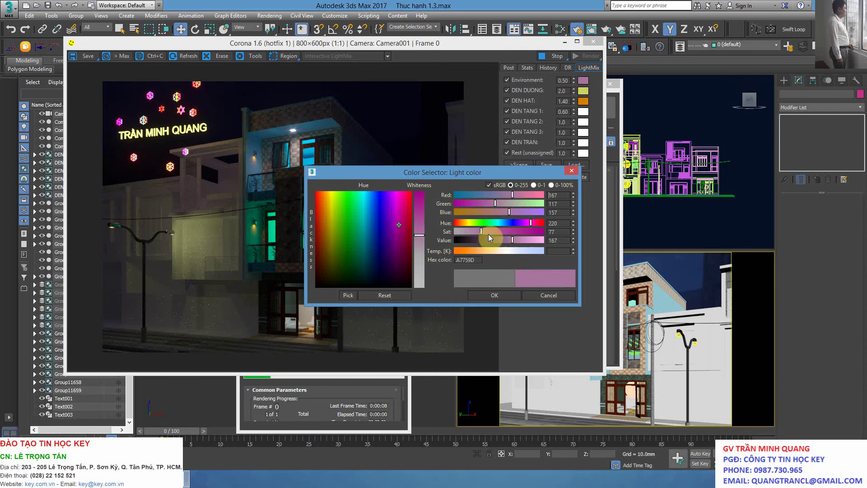
{"action": "left_click_drag", "start_coordinate": [489, 234], "coordinate": [505, 232]}
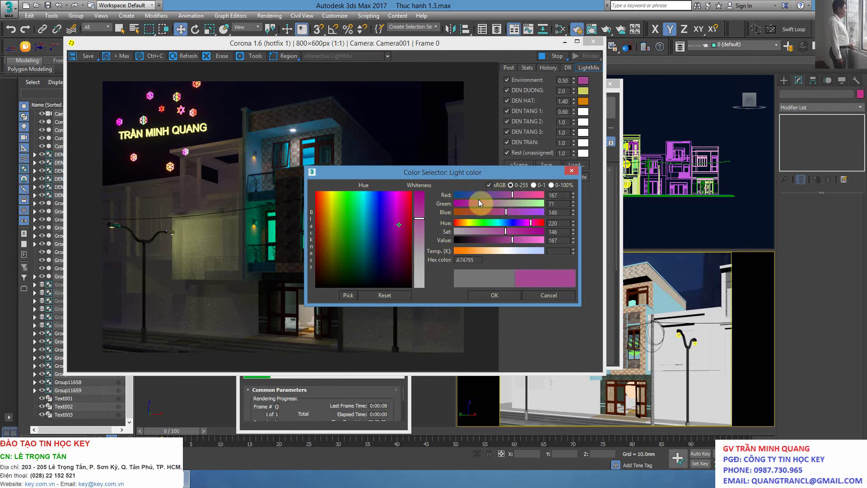
{"action": "left_click", "coordinate": [490, 294]}
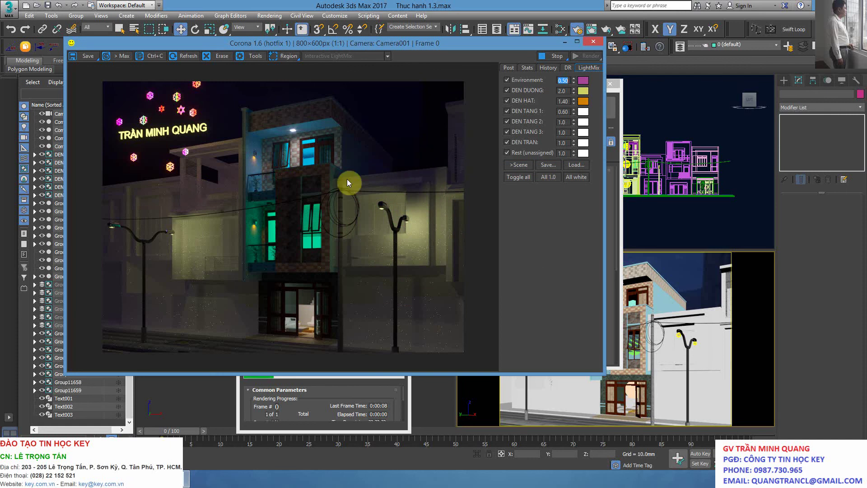
{"action": "left_click", "coordinate": [583, 80]}
{"action": "left_click_drag", "start_coordinate": [367, 209], "coordinate": [361, 203]}
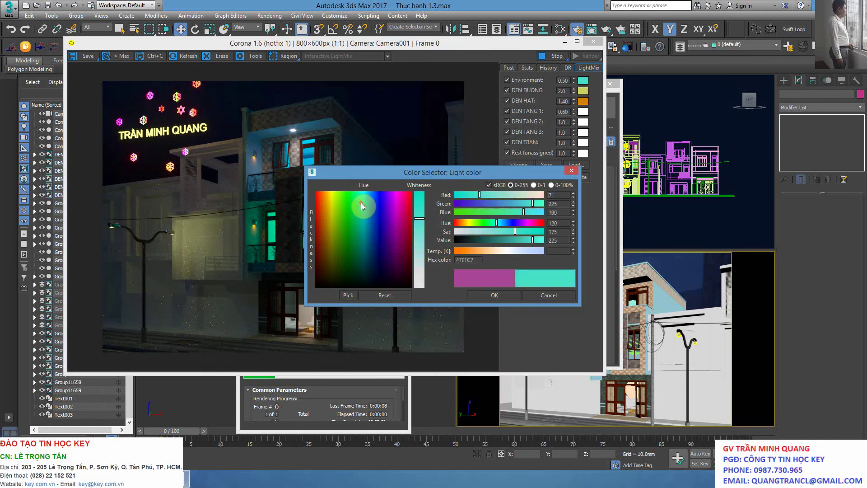
{"action": "left_click", "coordinate": [498, 297]}
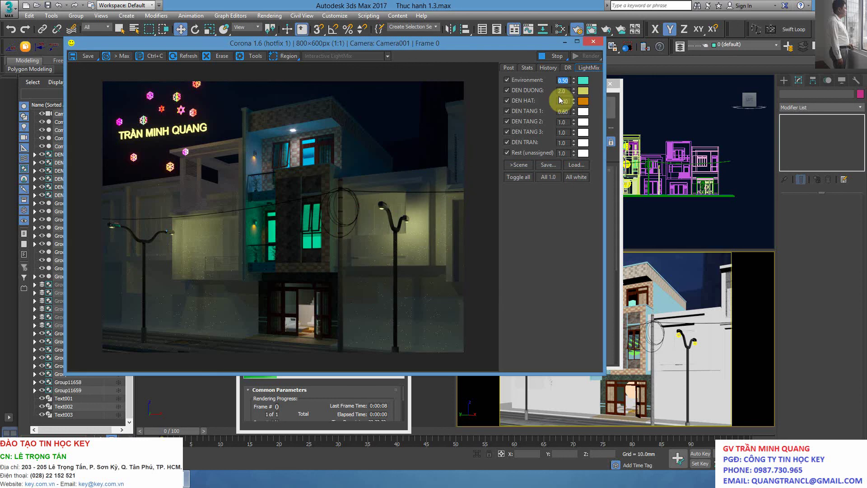
- Set Environment intensity to 1.5 and preview the DEN DUONG street-lamp layer
{"action": "type", "text": "1.5"}
{"action": "key", "text": "Return"}
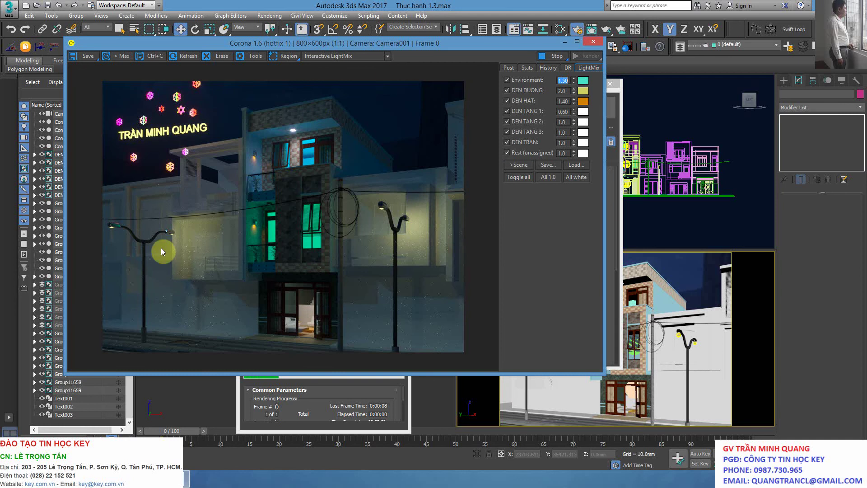
{"action": "left_click", "coordinate": [507, 90]}
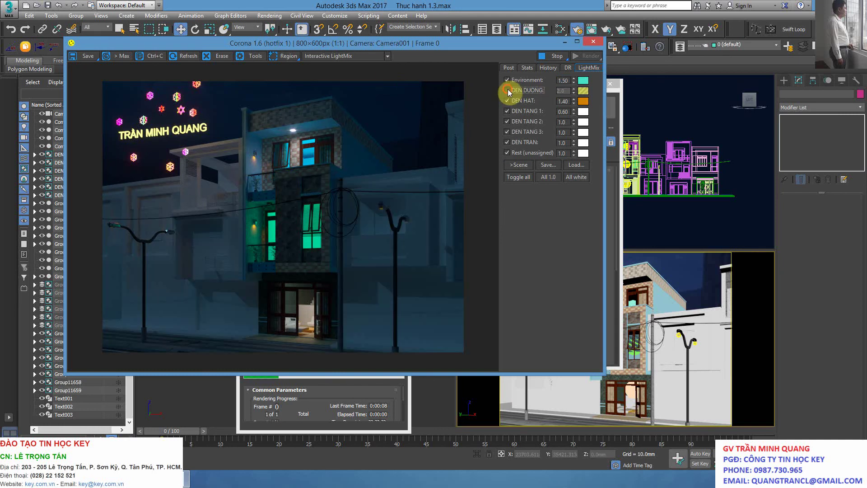
{"action": "left_click", "coordinate": [562, 91]}
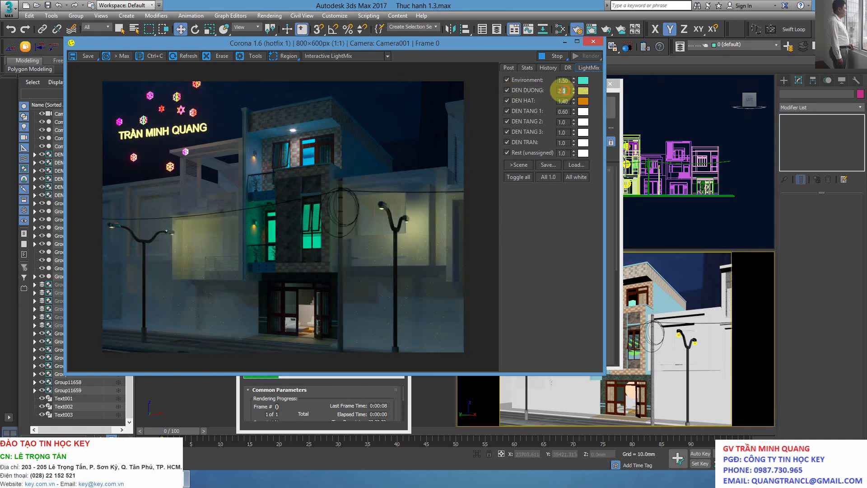
{"action": "key", "text": "BackSpace"}
{"action": "type", "text": "1"}
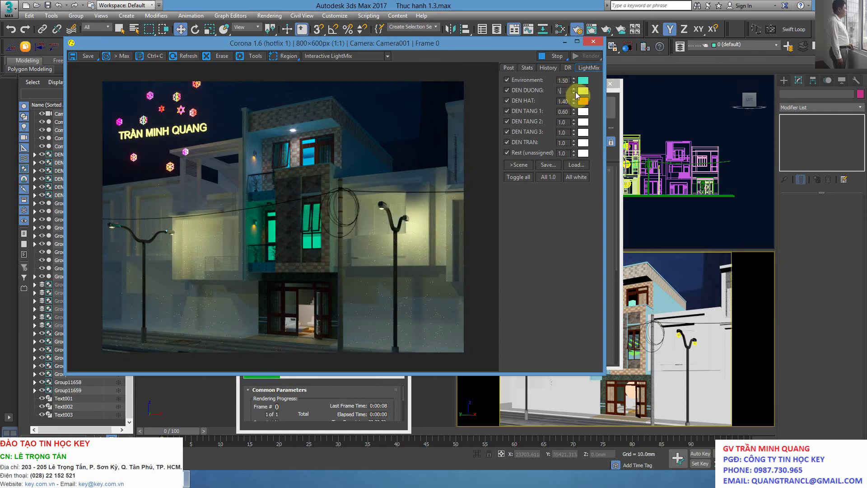
{"action": "type", "text": ".5"}
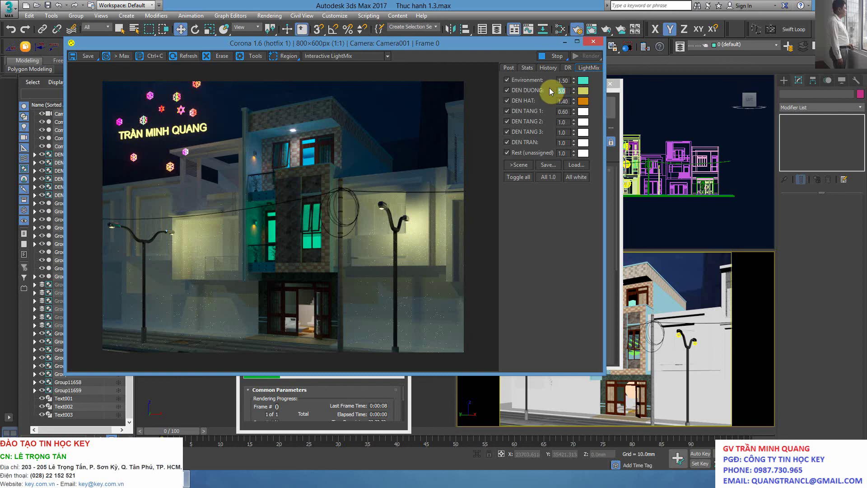
- Make the DEN DUONG lamp colour a paler yellow and set its intensity to 3.0
{"action": "left_click", "coordinate": [583, 91]}
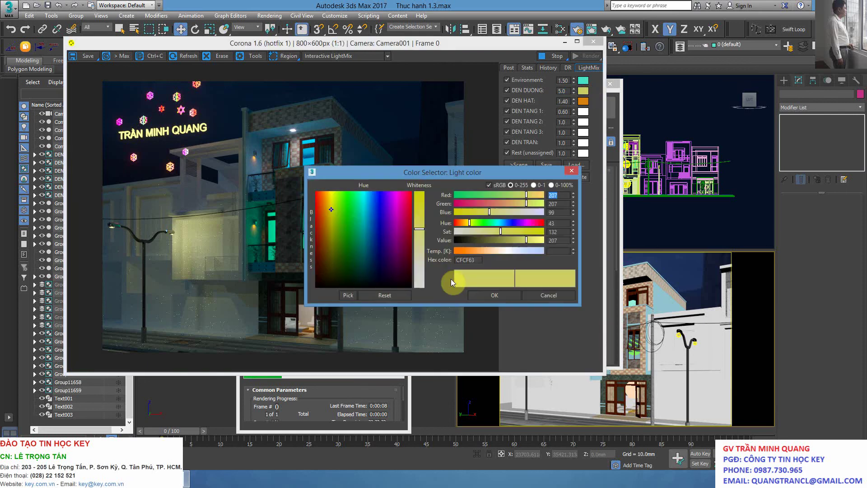
{"action": "left_click_drag", "start_coordinate": [420, 229], "coordinate": [420, 244]}
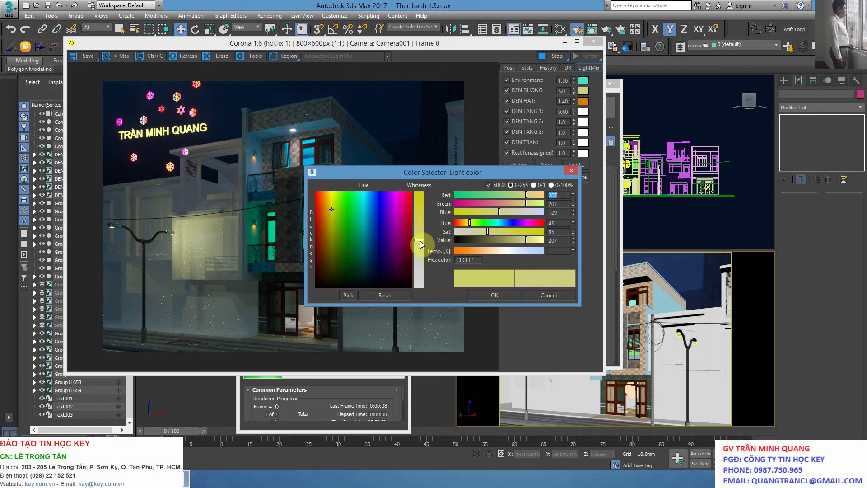
{"action": "left_click", "coordinate": [494, 296]}
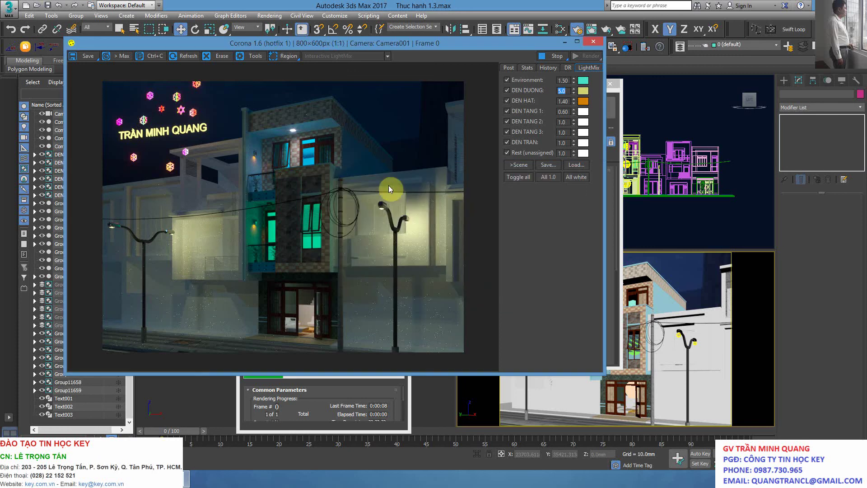
{"action": "type", "text": "3"}
{"action": "key", "text": "Return"}
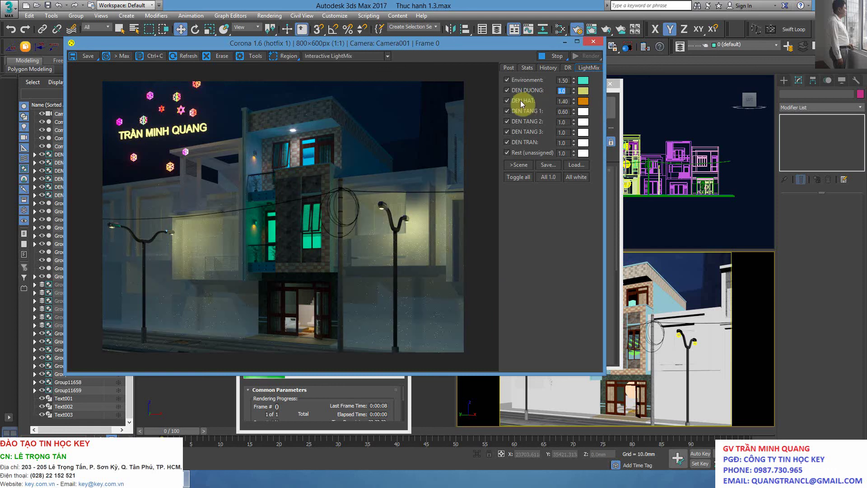
- Preview the DEN HAT sign lights, then recolour them green
{"action": "left_click", "coordinate": [506, 101]}
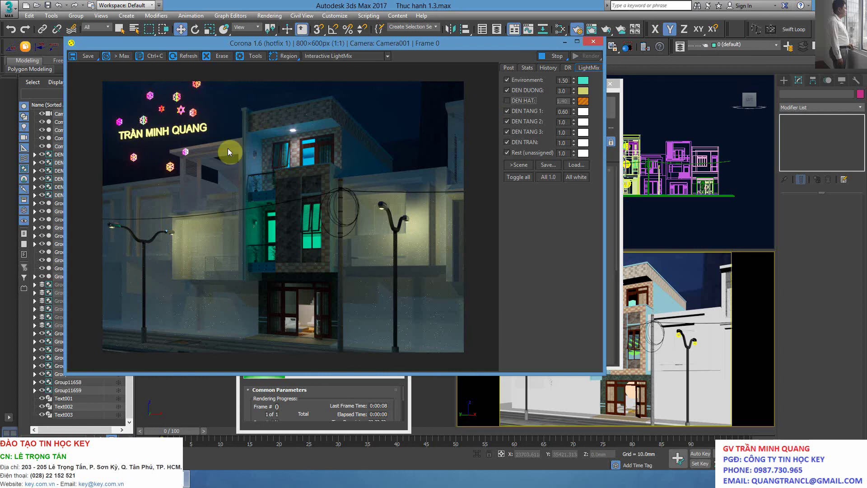
{"action": "left_click", "coordinate": [507, 101]}
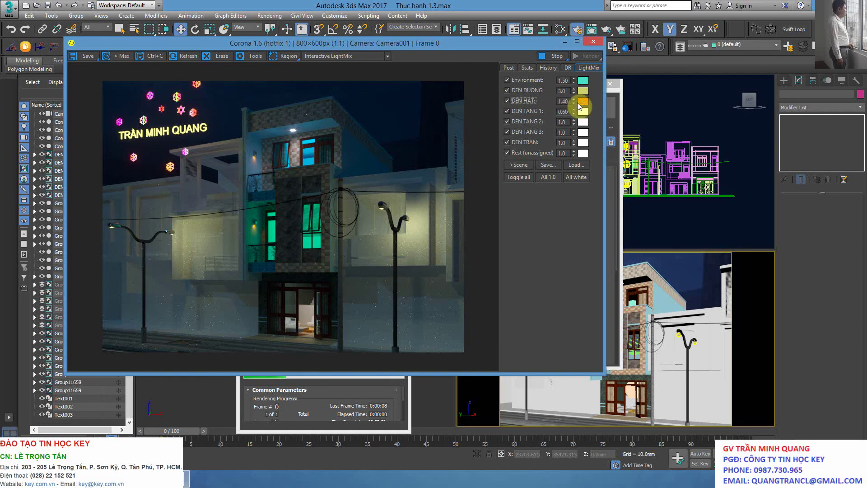
{"action": "left_click", "coordinate": [583, 101]}
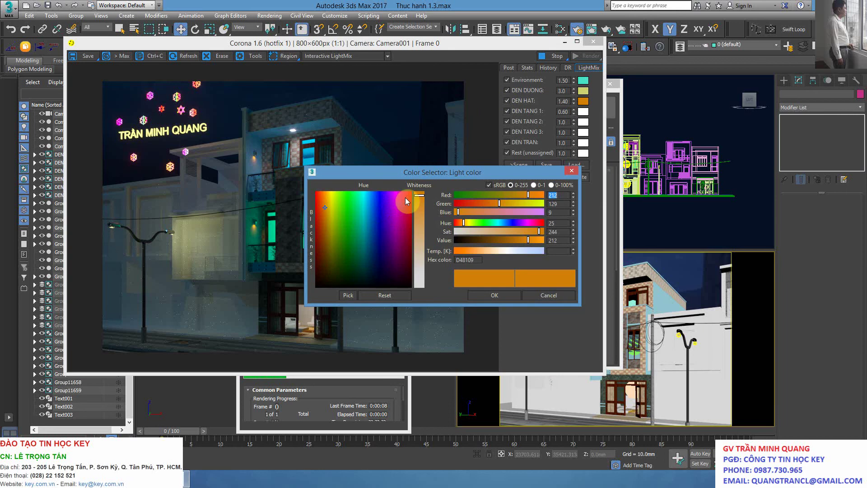
{"action": "left_click_drag", "start_coordinate": [362, 207], "coordinate": [360, 210]}
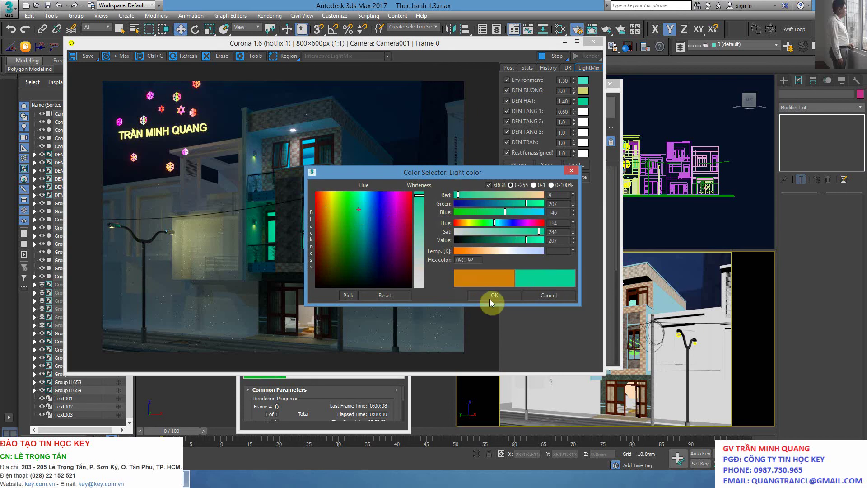
{"action": "left_click", "coordinate": [502, 295]}
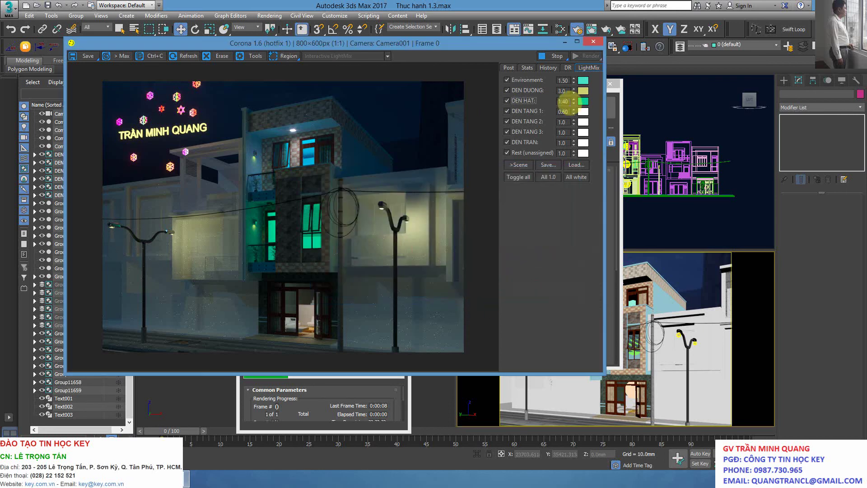
- Try higher and lower DEN HAT intensities, then set it to 1.5
{"action": "left_click_drag", "start_coordinate": [573, 106], "coordinate": [573, 93]}
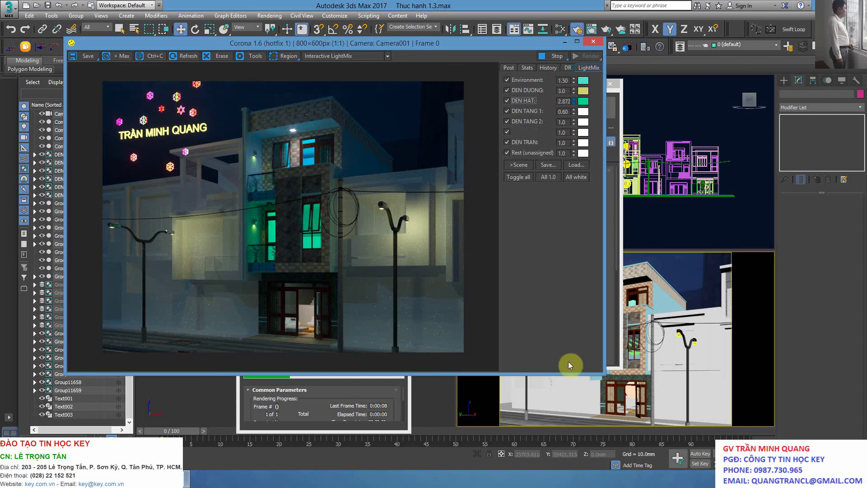
{"action": "left_click_drag", "start_coordinate": [574, 101], "coordinate": [576, 106]}
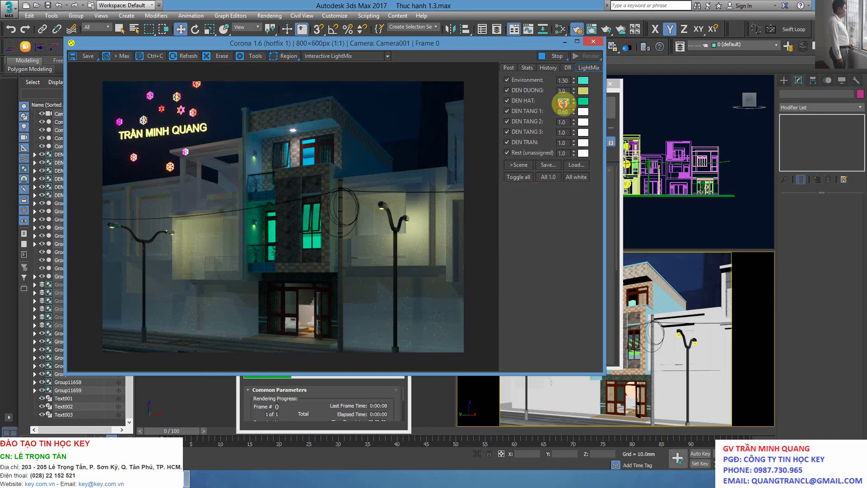
{"action": "double_click", "coordinate": [563, 101]}
{"action": "type", "text": "1.5"}
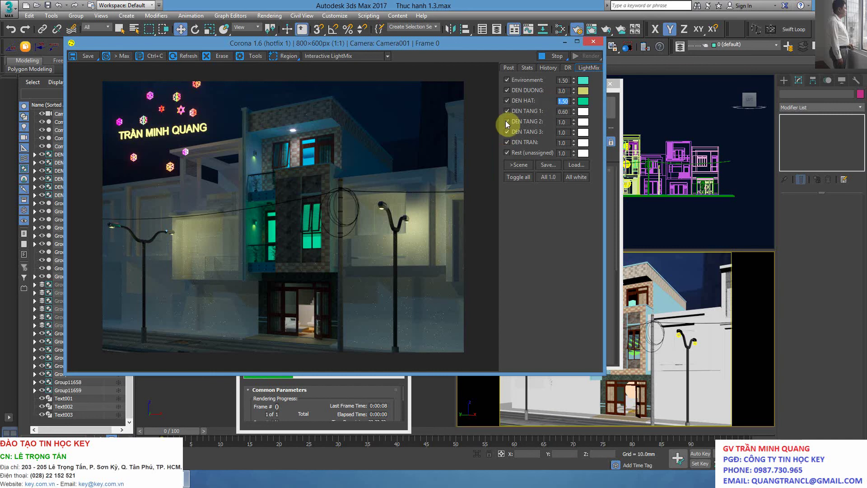
{"action": "left_click", "coordinate": [508, 122]}
{"action": "left_click", "coordinate": [507, 122]}
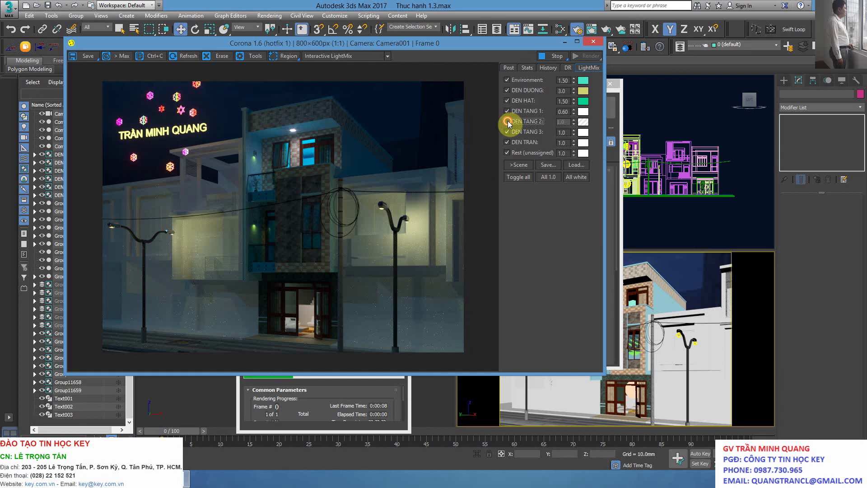
{"action": "left_click", "coordinate": [507, 122]}
{"action": "double_click", "coordinate": [565, 122]}
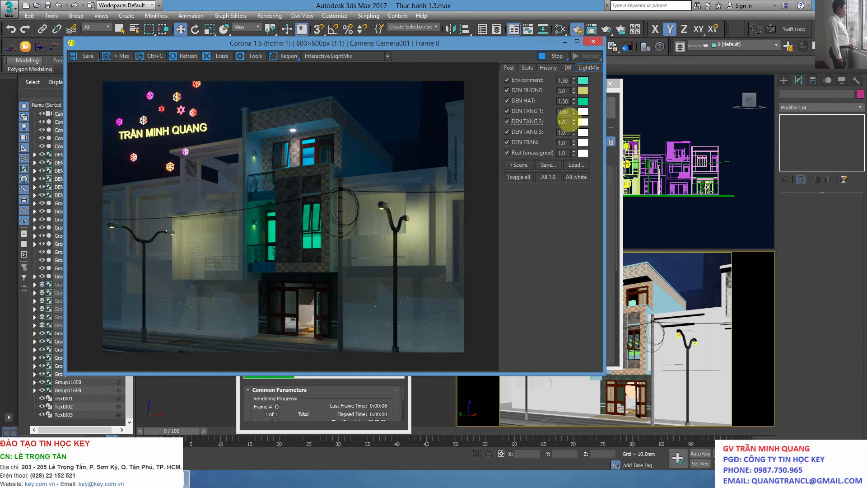
{"action": "type", "text": "5"}
{"action": "key", "text": "Return"}
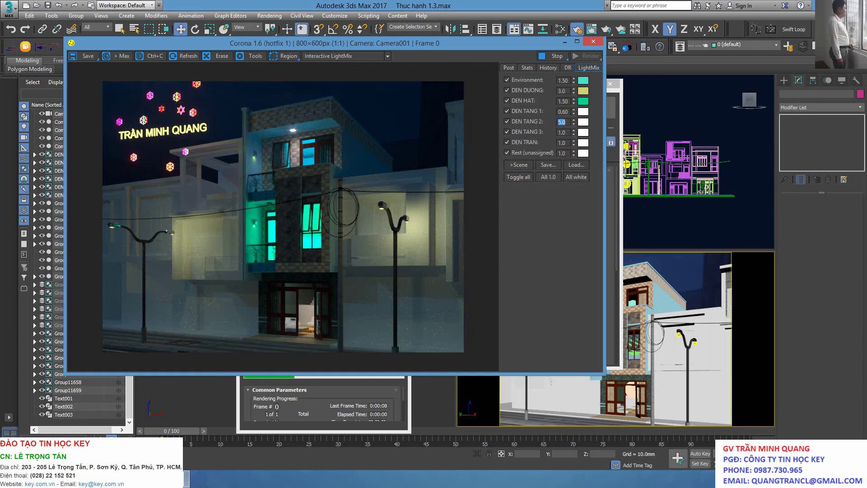
{"action": "type", "text": "1"}
{"action": "key", "text": "Return"}
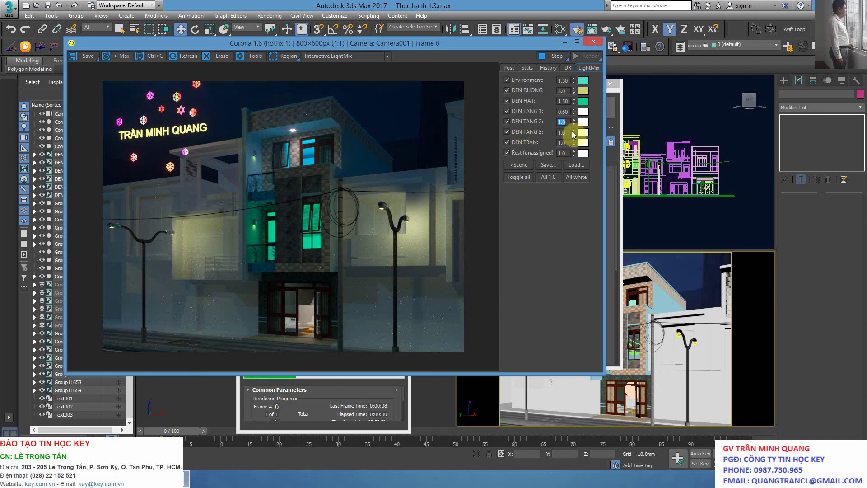
{"action": "left_click", "coordinate": [506, 131]}
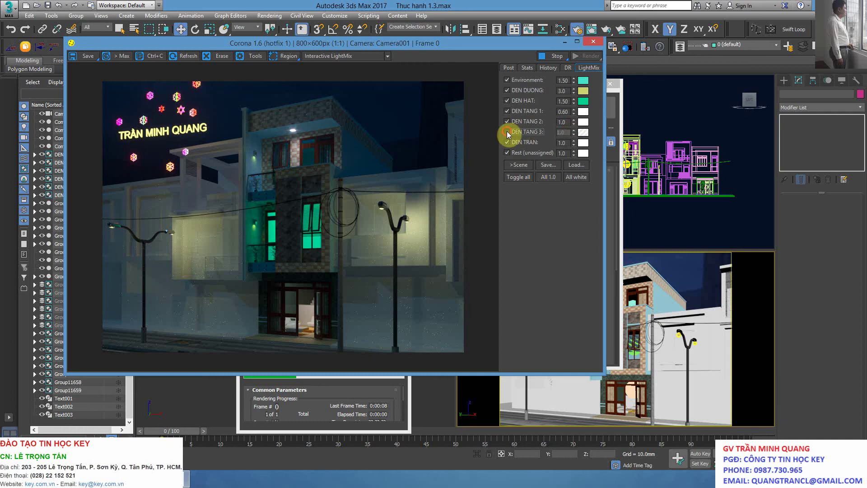
{"action": "left_click", "coordinate": [507, 131]}
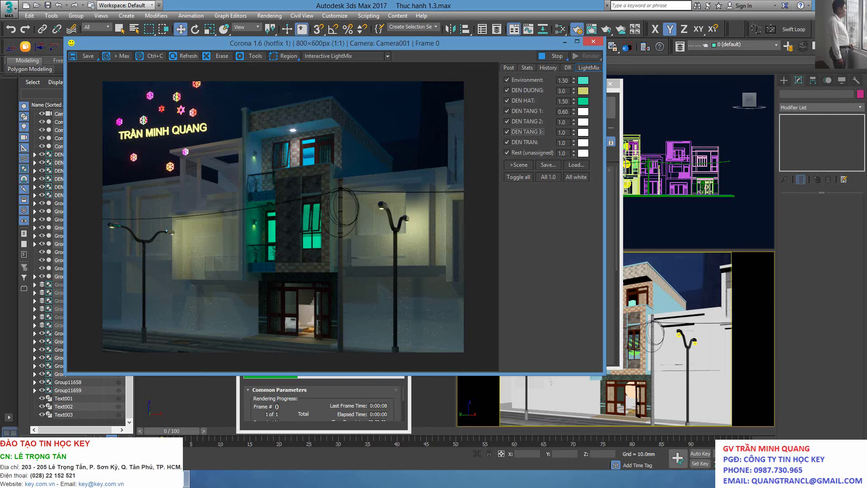
{"action": "key", "text": "alt+Tab"}
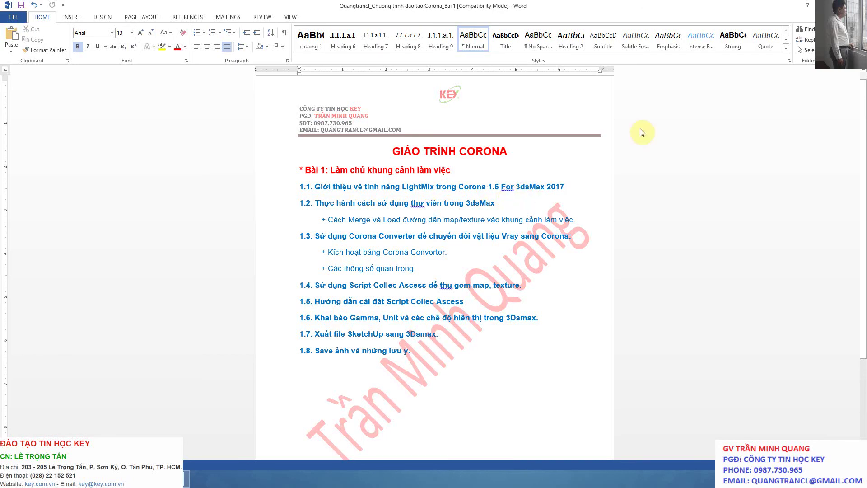
- Move the Corona render window right and slightly lower to sit more centrally
{"action": "key", "text": "alt+Tab"}
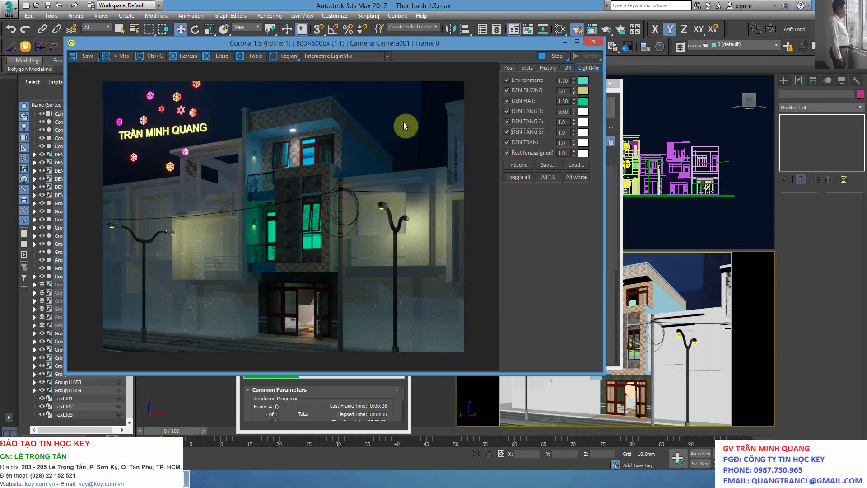
{"action": "left_click_drag", "start_coordinate": [437, 43], "coordinate": [524, 53]}
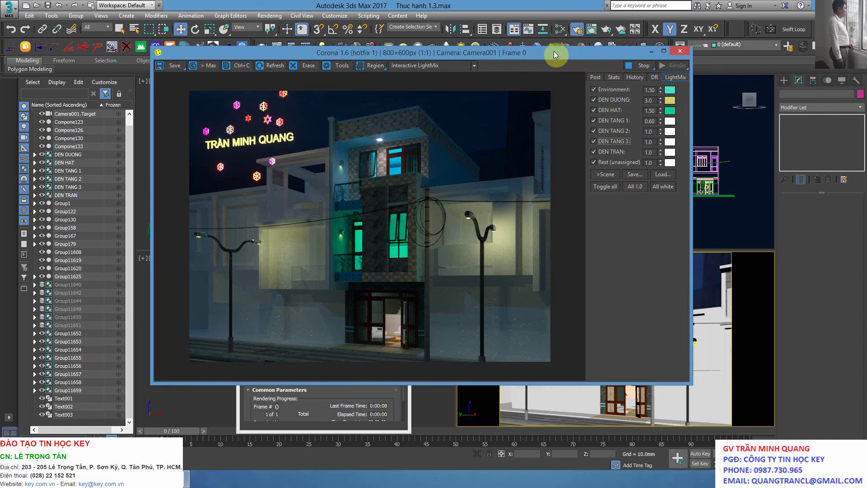
{"action": "left_click_drag", "start_coordinate": [553, 52], "coordinate": [547, 78]}
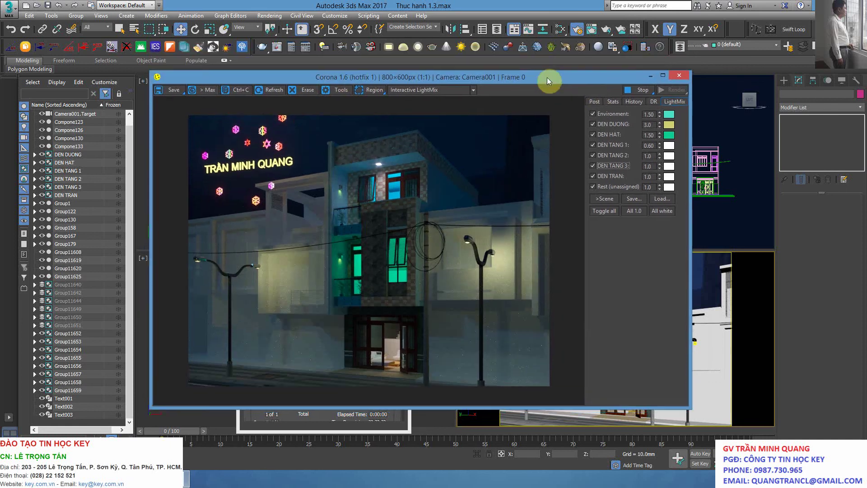